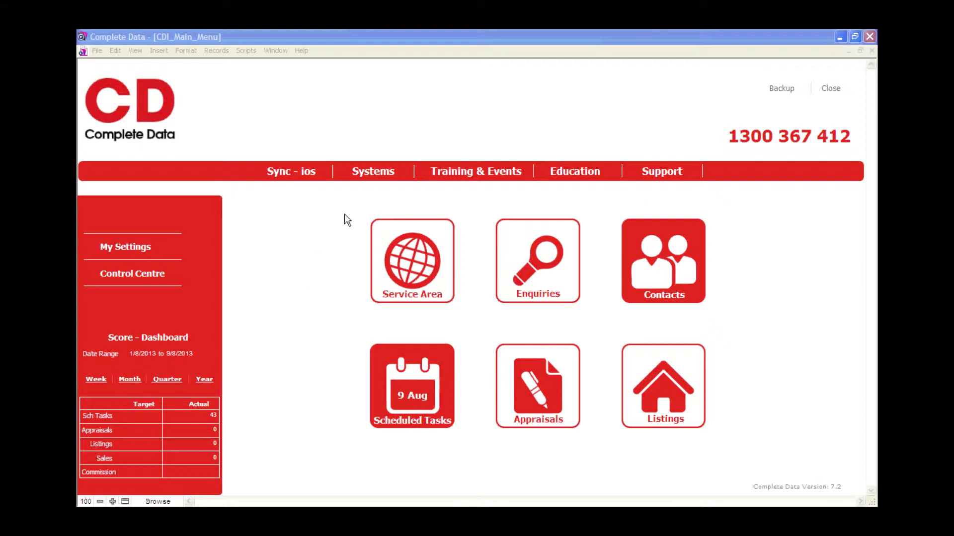
Step: Open the LTR047 record, Spare Buyer Prospect Letter 1, from the Letters list in Systems, and open its Word letter
left_click(368, 172)
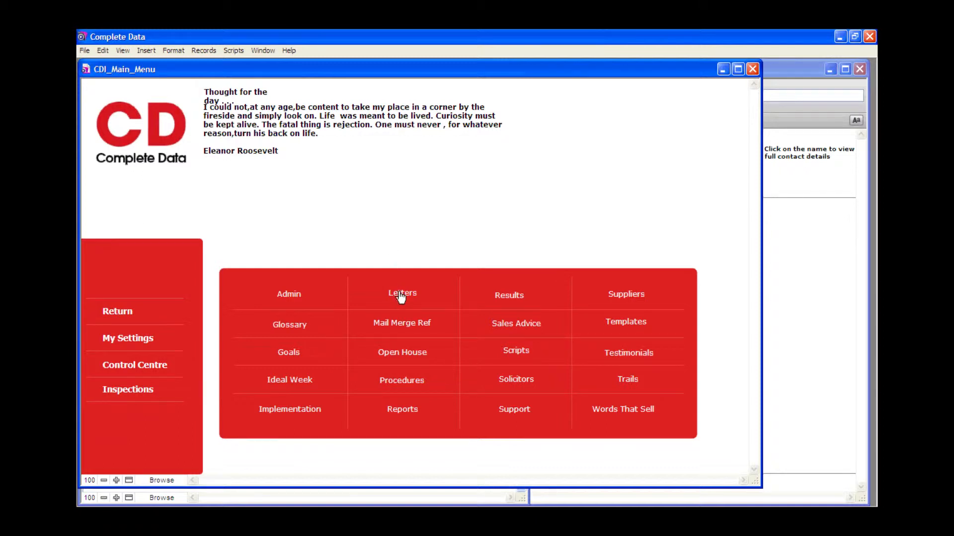
left_click(402, 294)
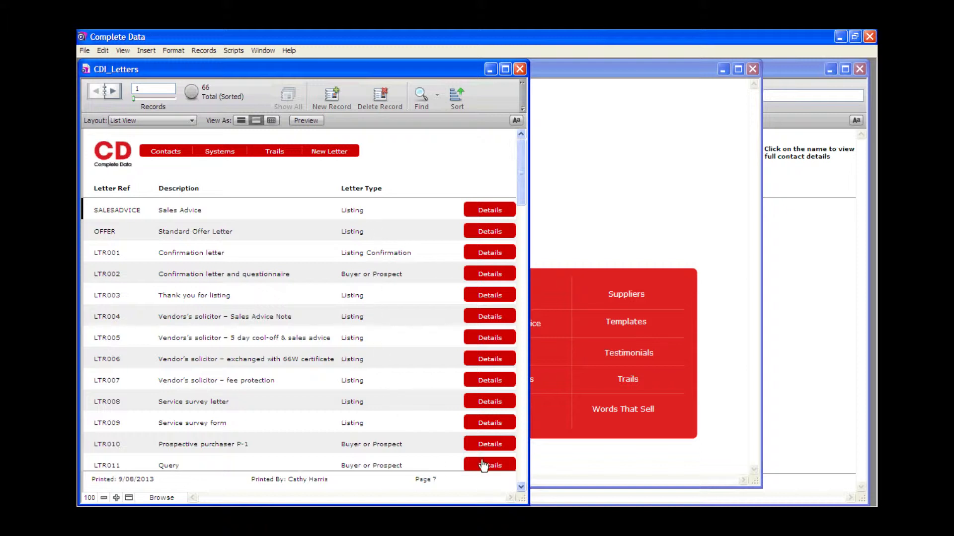
scroll(521, 489, "down", 8)
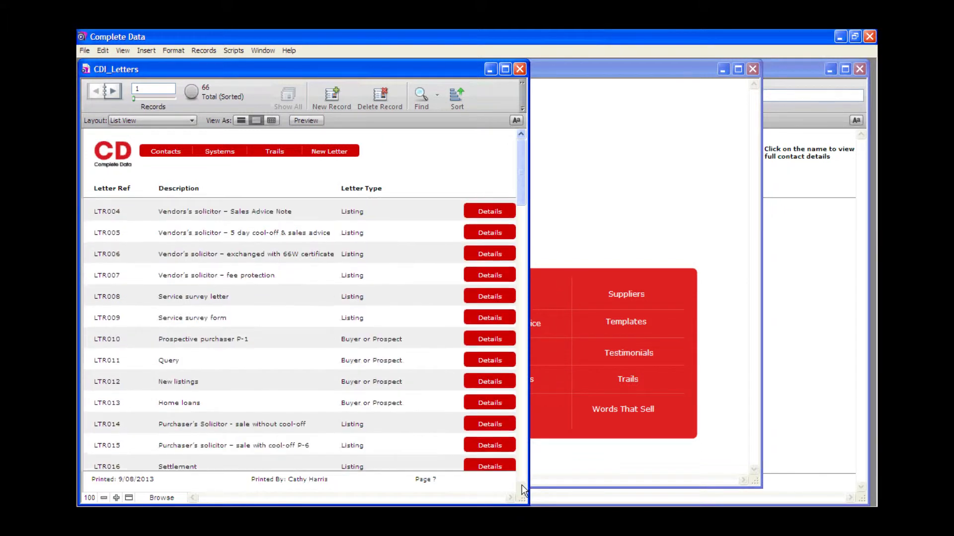
scroll(522, 488, "down", 11)
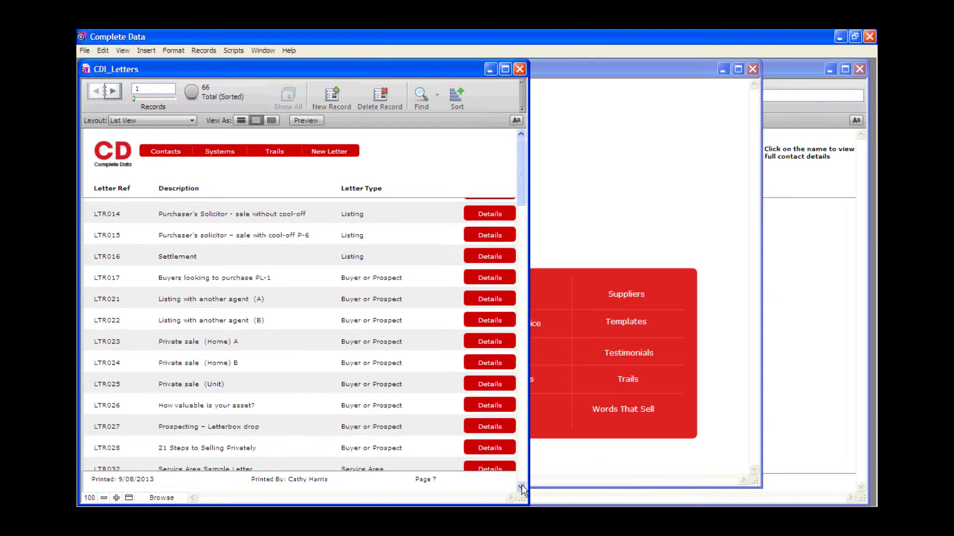
scroll(521, 488, "down", 4)
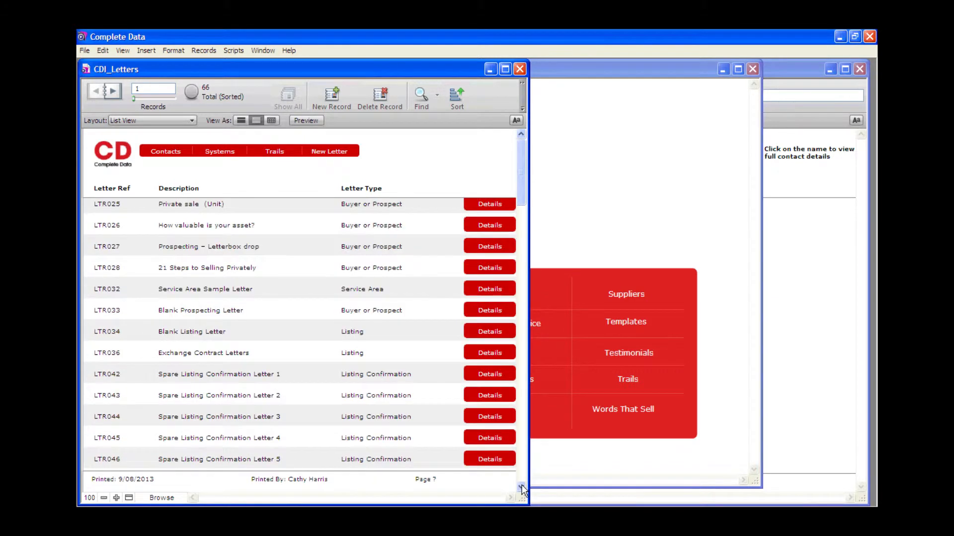
scroll(522, 488, "down", 8)
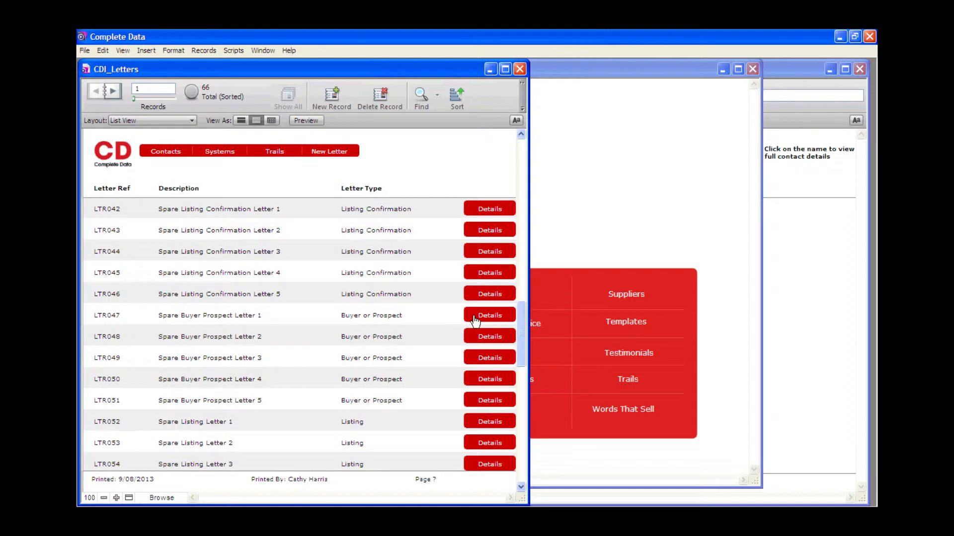
left_click(475, 318)
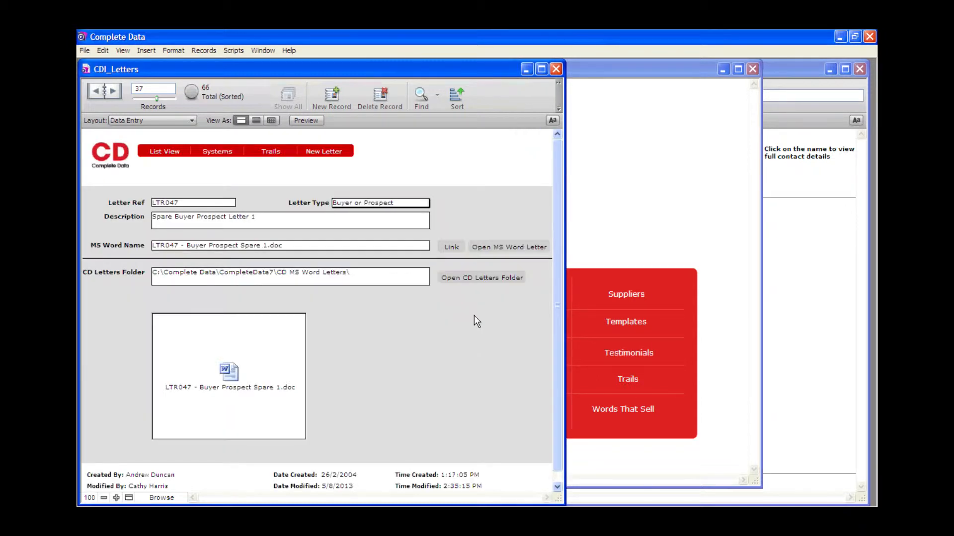
left_click(498, 250)
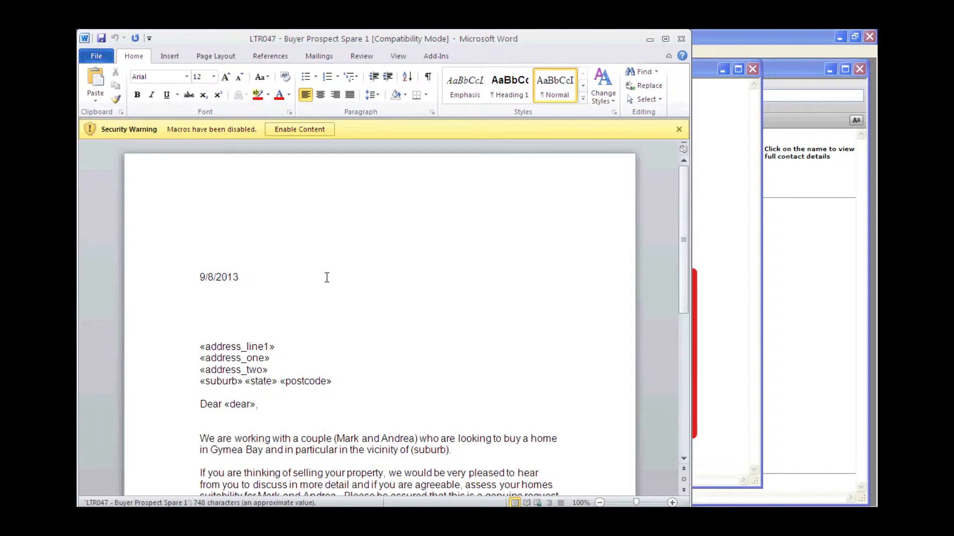
left_click_drag(199, 343, 328, 383)
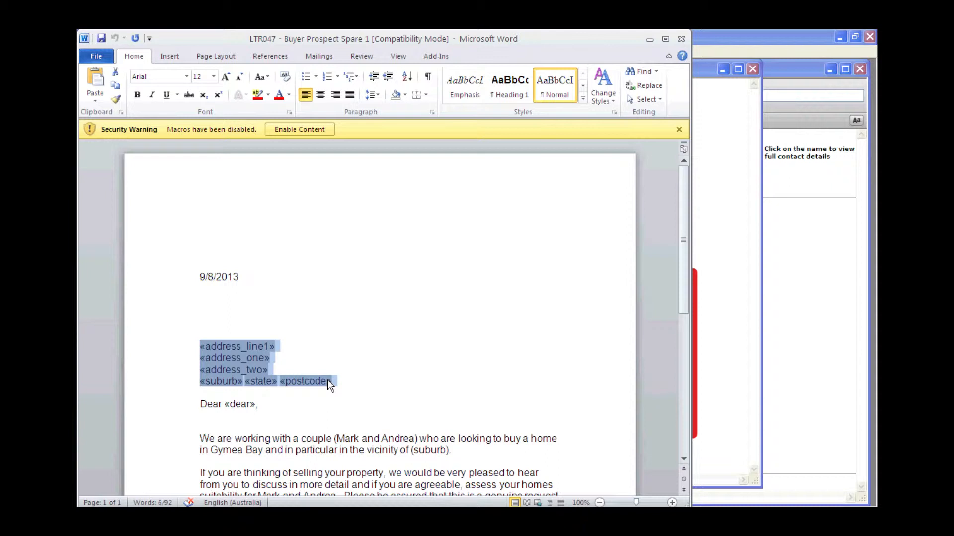
left_click(332, 308)
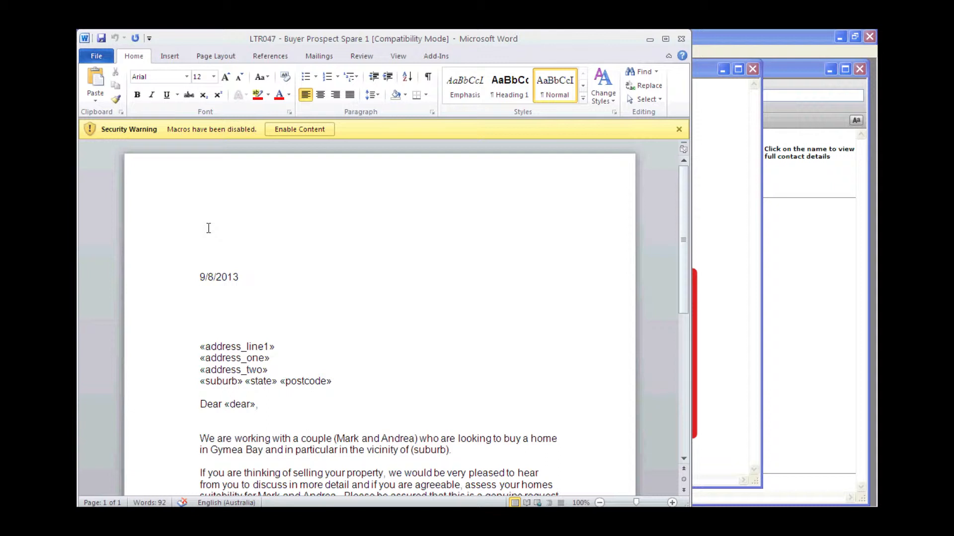
Step: Start saving a copy of the letter in the CD MS Word Letters folder, changing the file name's reference to LTR080
left_click(100, 65)
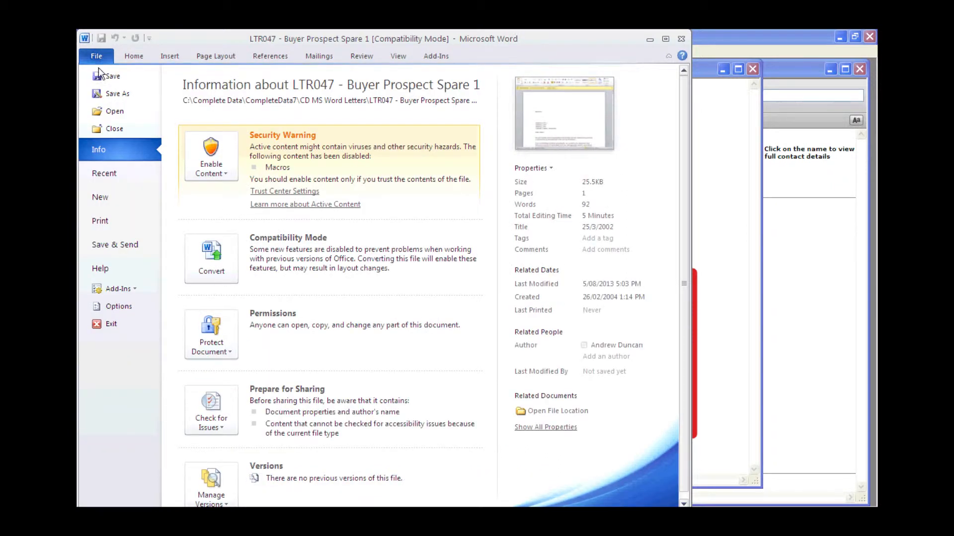
left_click(104, 92)
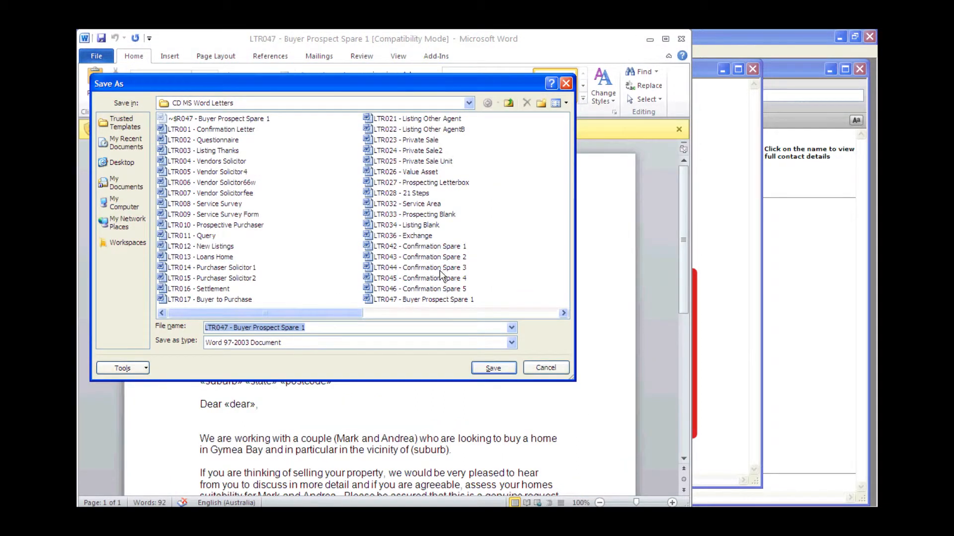
left_click_drag(334, 316, 496, 317)
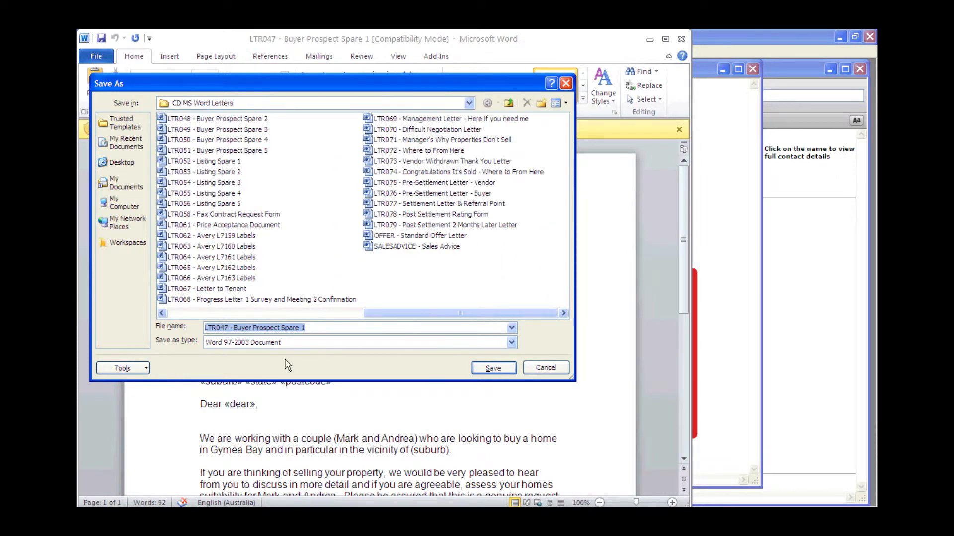
left_click(221, 328)
key("Delete")
key("Delete")
type("80")
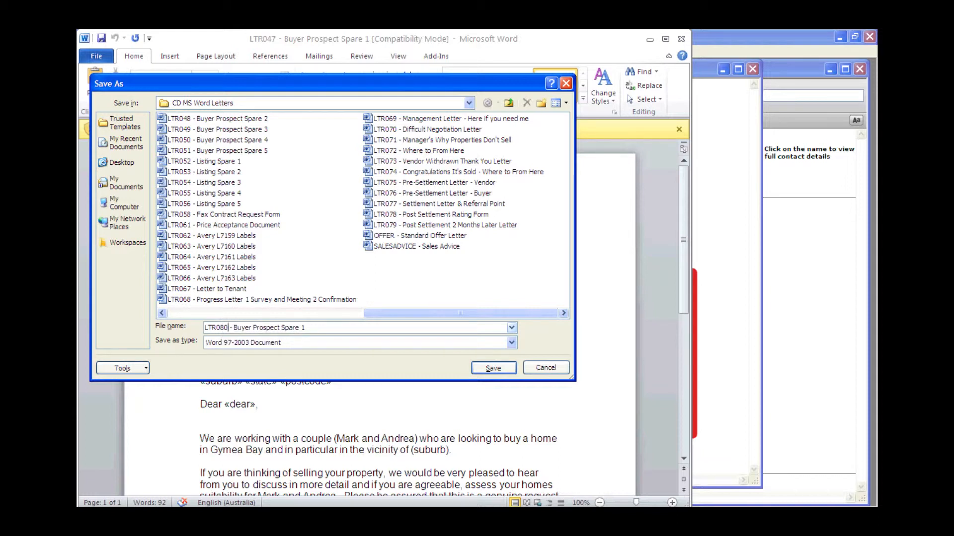
Step: Replace the title part of the file name so it reads "LTR080 - For Sale Sign" and save the copy
key("BackSpace")
key("BackSpace")
key("BackSpace")
key("BackSpace")
key("BackSpace")
key("BackSpace")
key("BackSpace")
key("BackSpace")
key("BackSpace")
key("BackSpace")
key("BackSpace")
key("BackSpace")
key("BackSpace")
key("BackSpace")
key("BackSpace")
key("BackSpace")
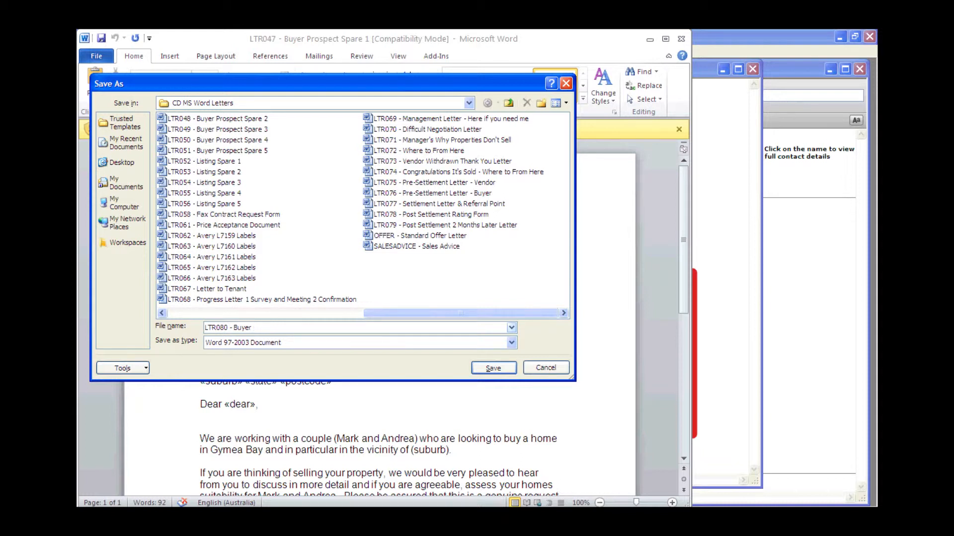
key("BackSpace")
key("BackSpace")
key("BackSpace")
key("BackSpace")
key("BackSpace")
type("FOr Sale Sign")
key("Left")
key("Left")
key("Left")
key("Left")
key("Left")
key("Left")
key("Left")
key("Left")
key("Left")
key("Left")
key("Left")
key("BackSpace")
type("o")
left_click(485, 367)
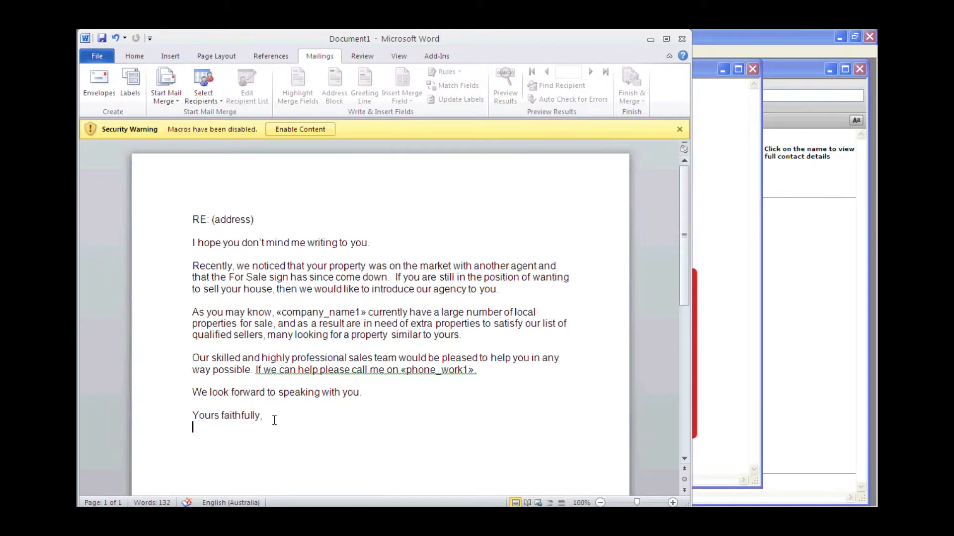
Step: Copy the letter text from "RE: (address)" through "Yours faithfully," in Document1 and minimise that document
left_click_drag(274, 420, 197, 222)
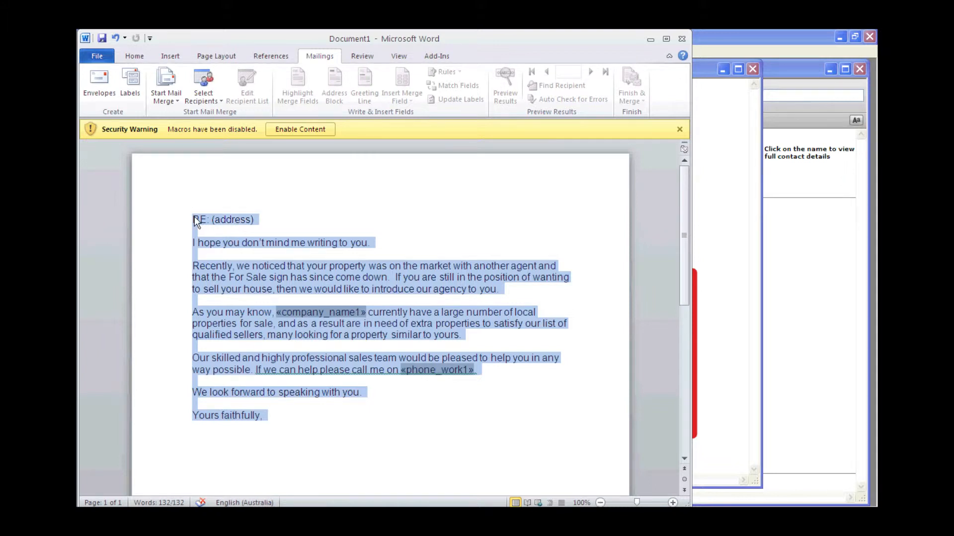
right_click(194, 217)
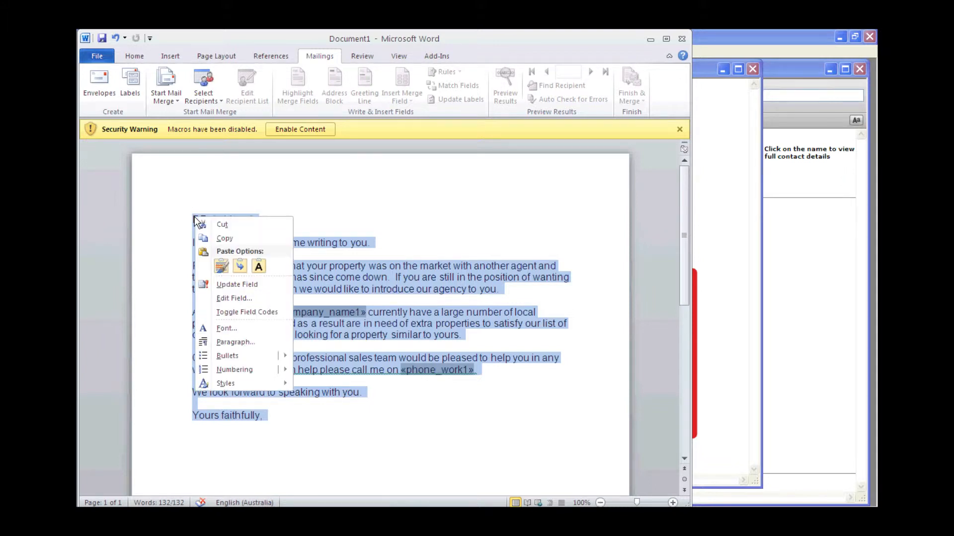
left_click(228, 241)
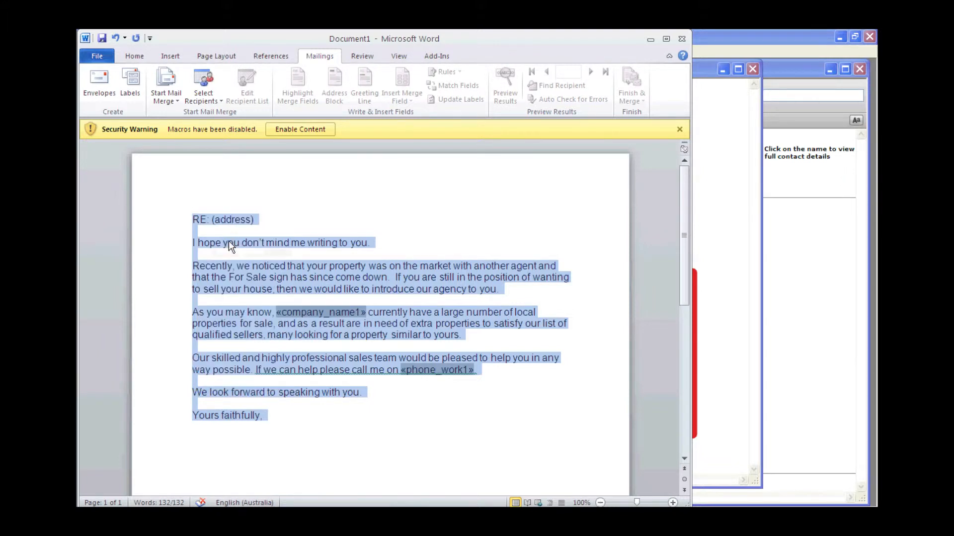
left_click(651, 39)
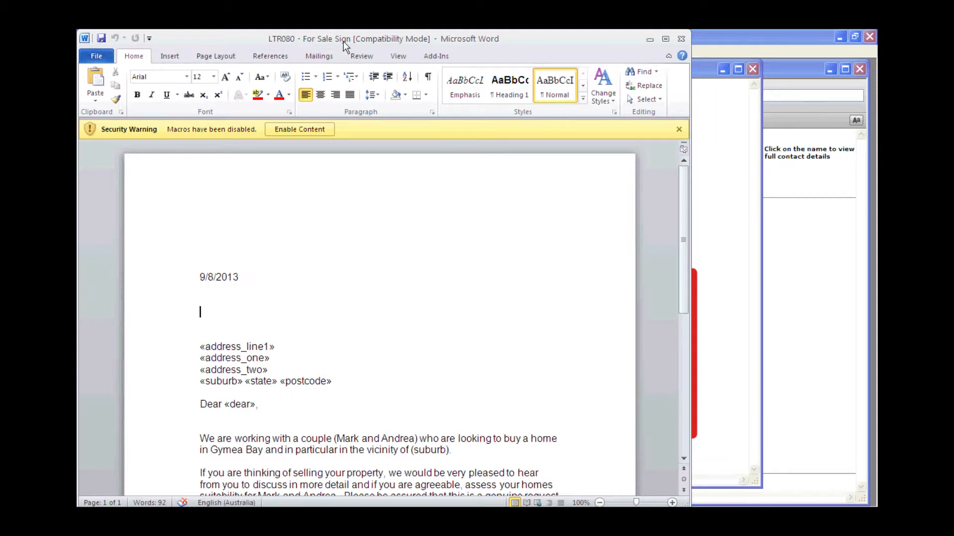
Step: Replace the body of the LTR080 letter, from "We are working with a couple" through the id_mobile field, with the copied text
left_click(684, 459)
left_click(684, 460)
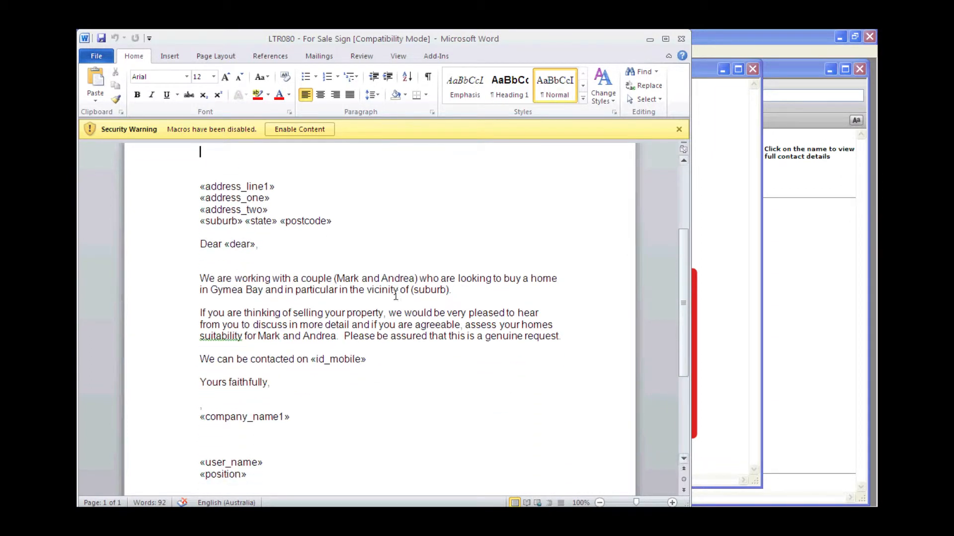
left_click_drag(200, 277, 374, 359)
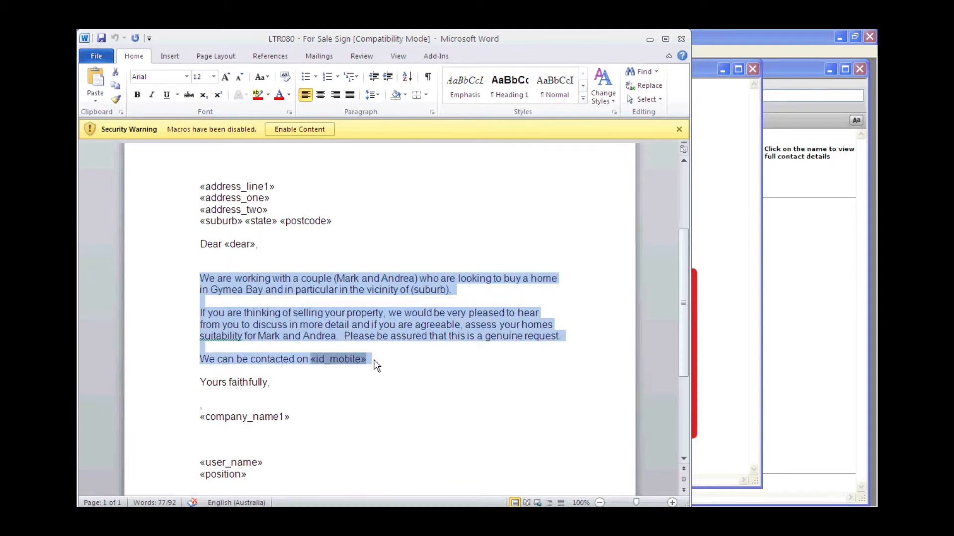
key("ctrl+v")
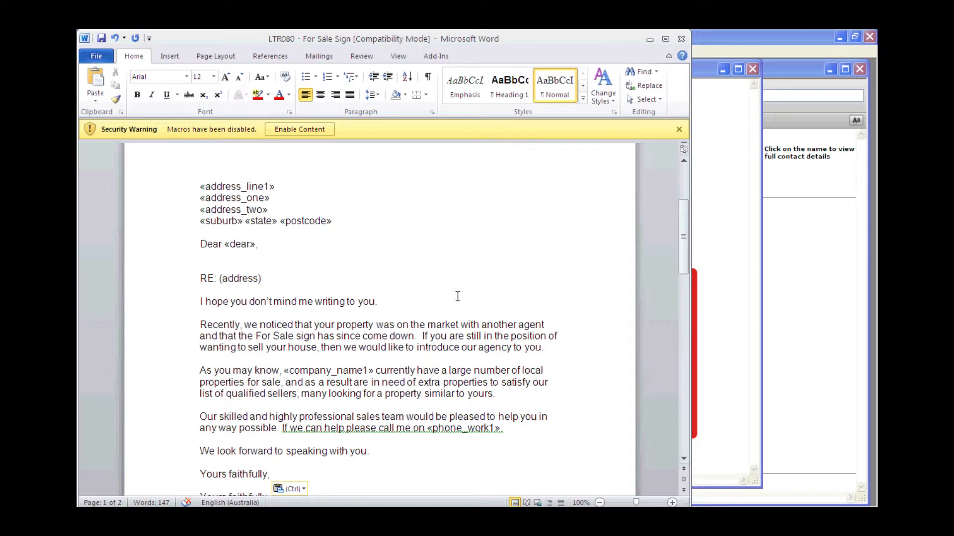
Step: Save the LTR080 - For Sale Sign document and close it
left_click_drag(684, 226, 681, 189)
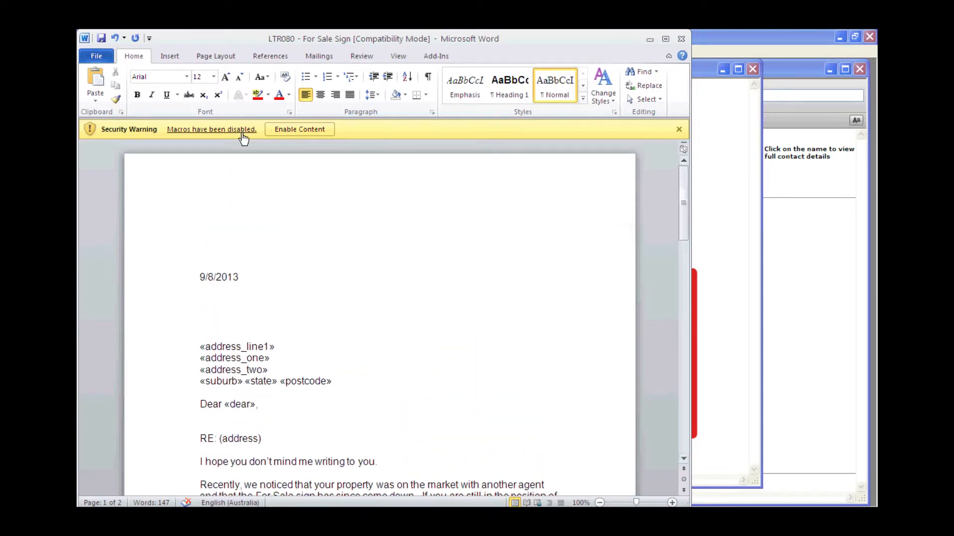
left_click(102, 42)
left_click(681, 38)
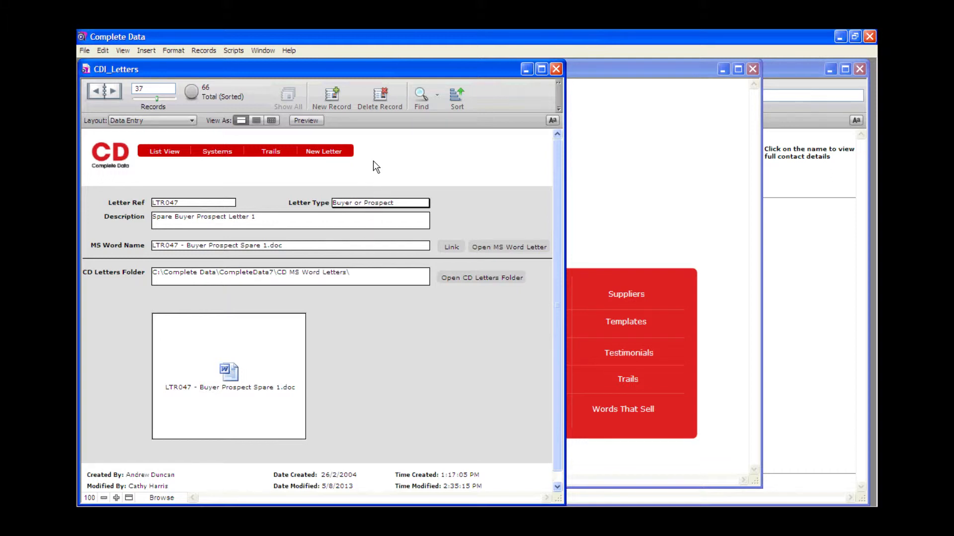
Step: Create a new letter record with reference LTR080, letter type Buyer or Prospect and description "For Sale Sign"
left_click(330, 96)
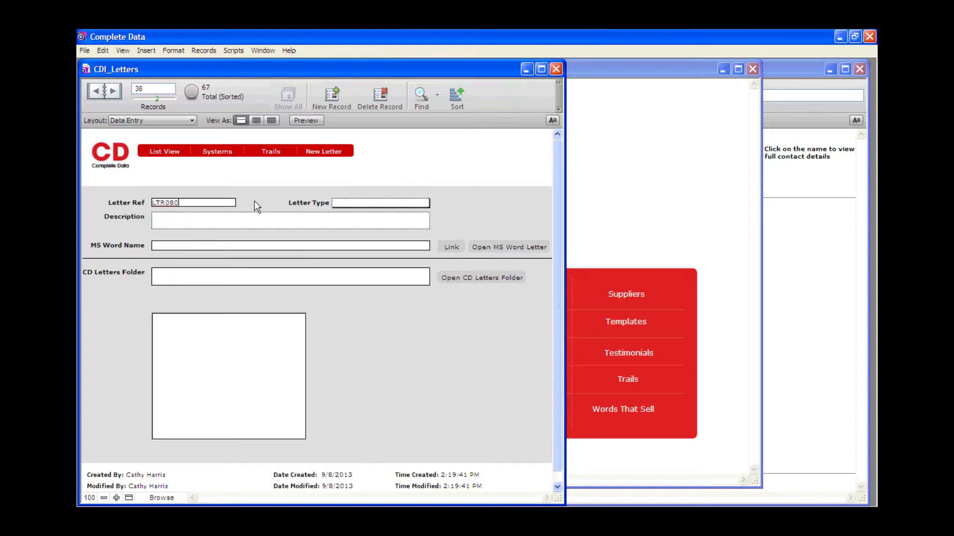
left_click(336, 205)
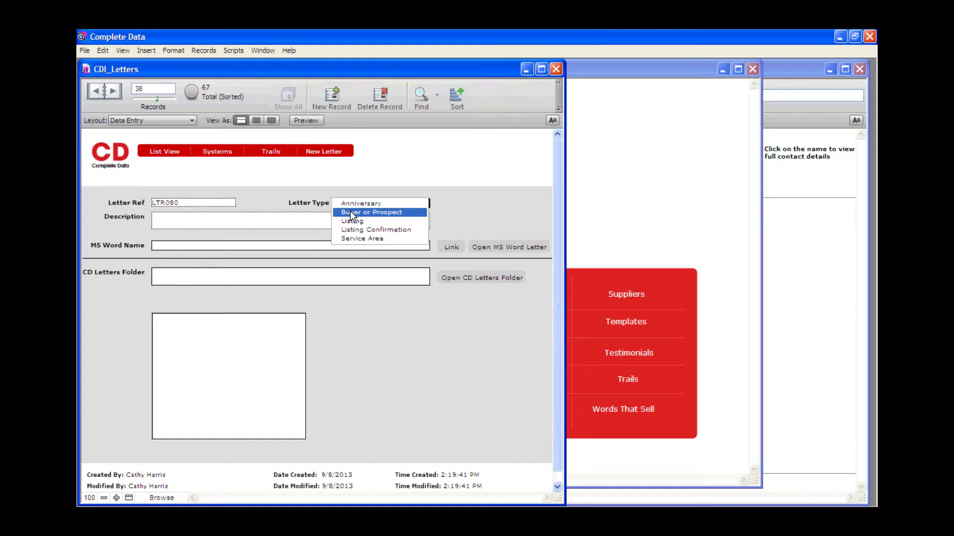
left_click(350, 213)
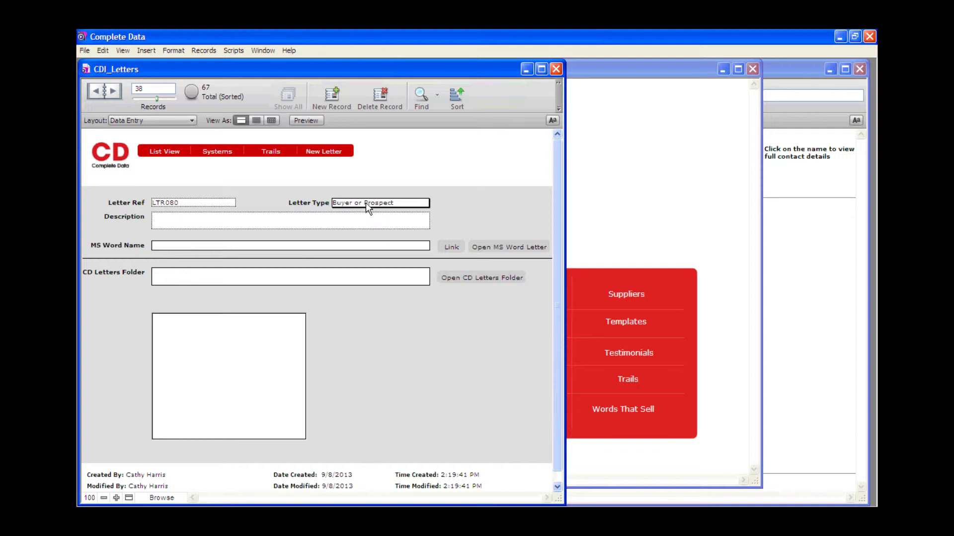
left_click(317, 216)
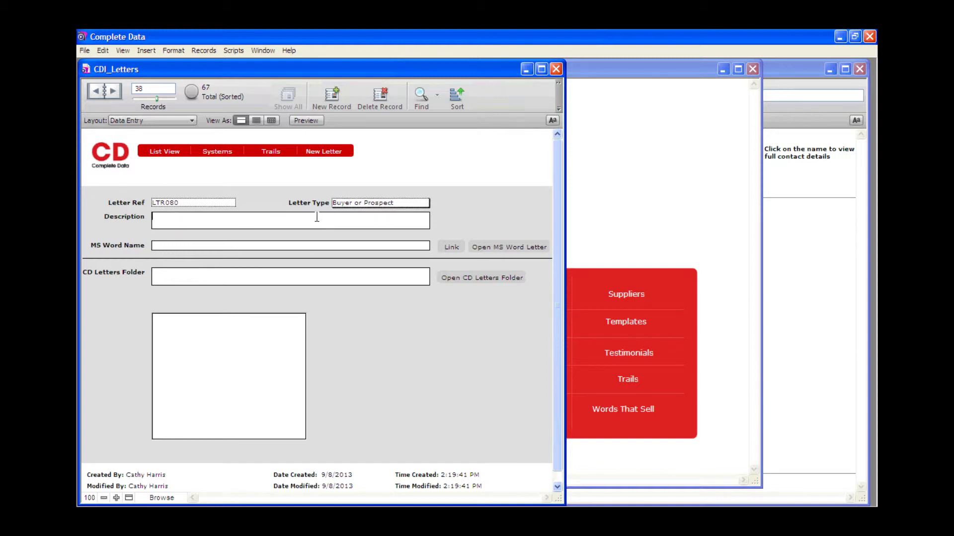
type("For Sale Sign")
left_click(460, 227)
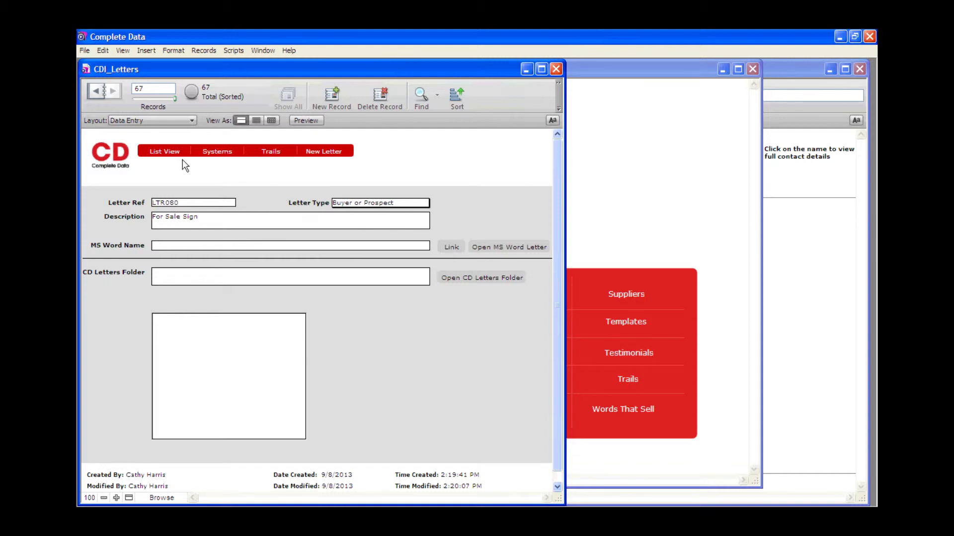
Step: Look back through the preceding letter records and return to the LTR080 record
left_click(97, 91)
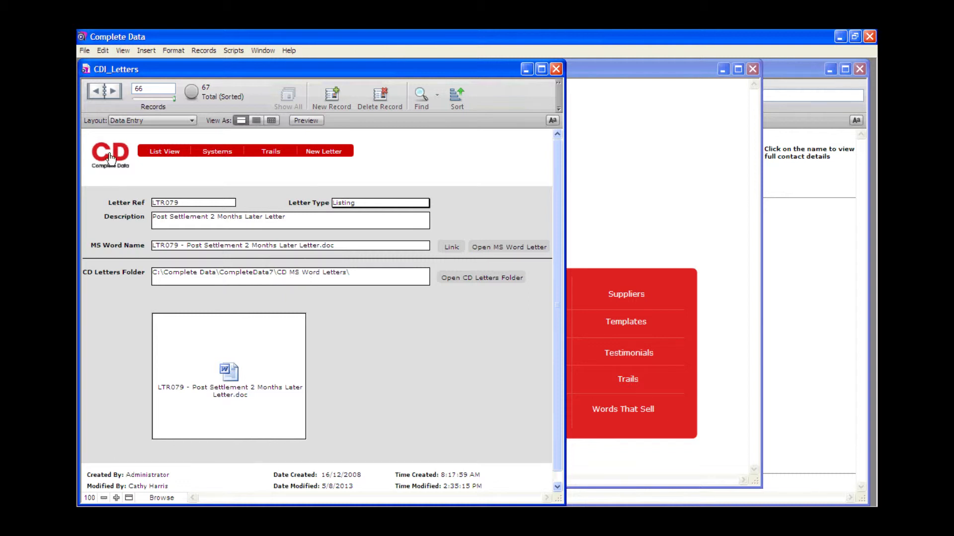
left_click(97, 95)
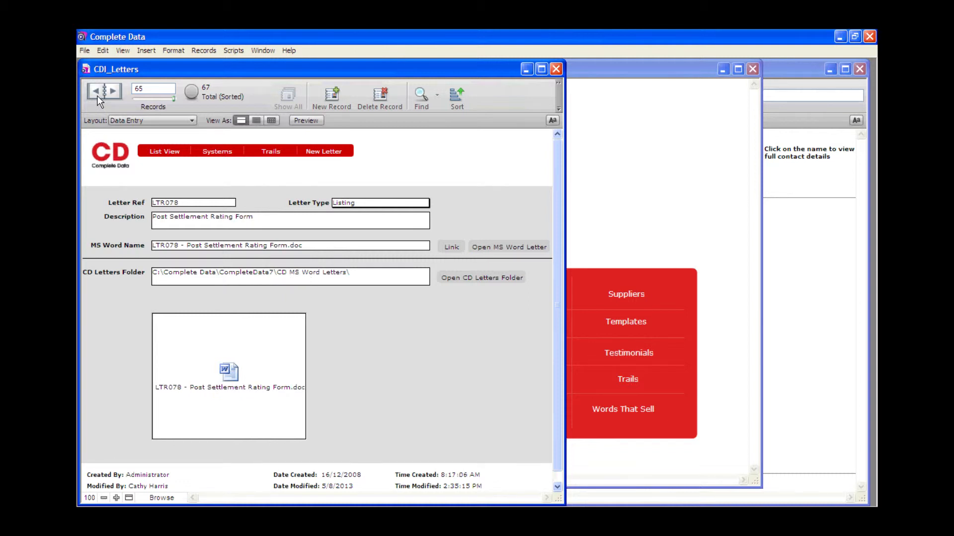
left_click(97, 95)
left_click(97, 95)
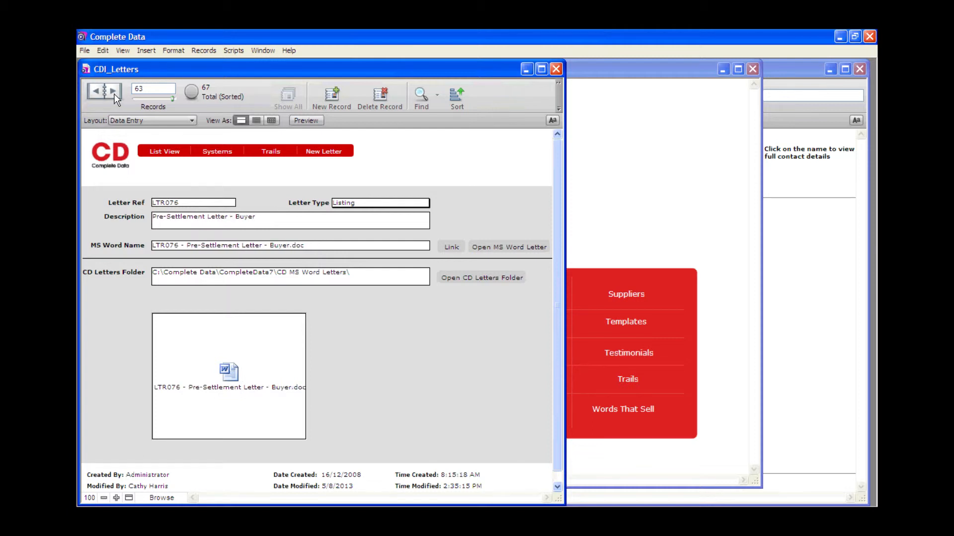
left_click(114, 98)
left_click(114, 98)
left_click(115, 97)
left_click(114, 98)
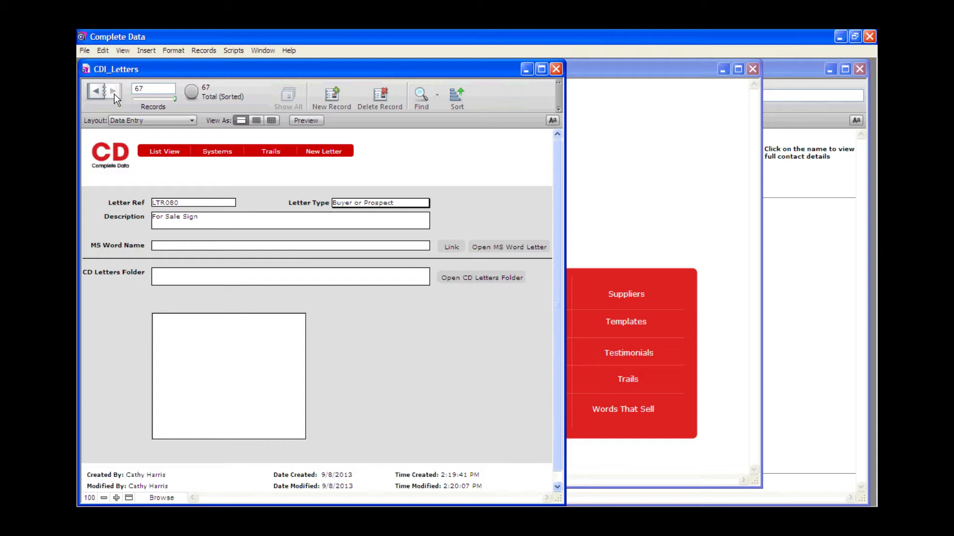
Step: Link the LTR080 letter record to the LTR080 - For Sale Sign document in Complete Data\CompleteData7\CD MS Word Letters
left_click(450, 248)
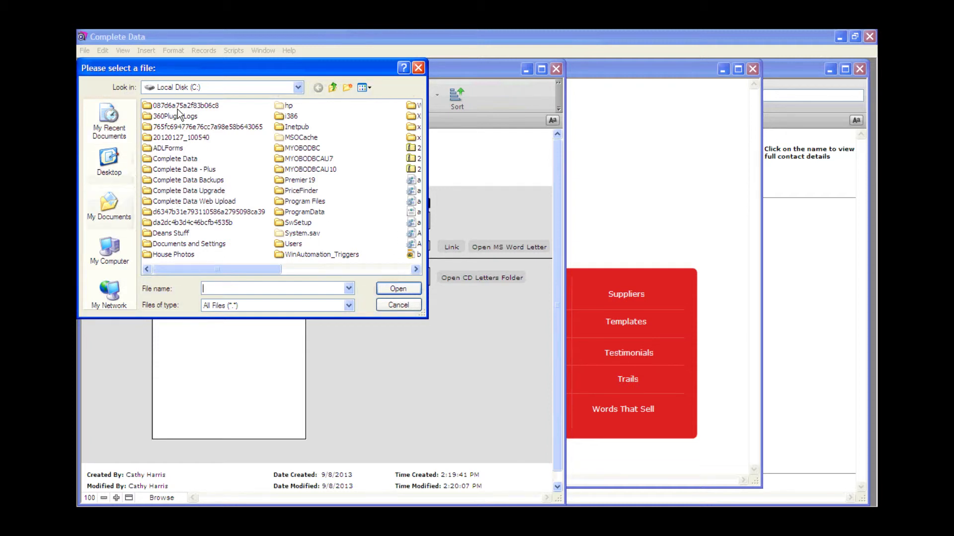
double_click(174, 158)
double_click(175, 118)
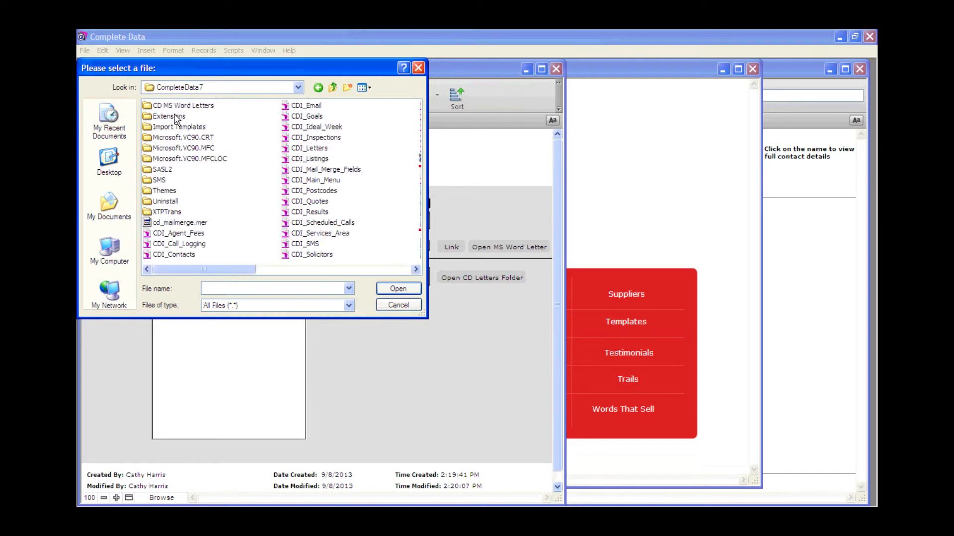
double_click(176, 107)
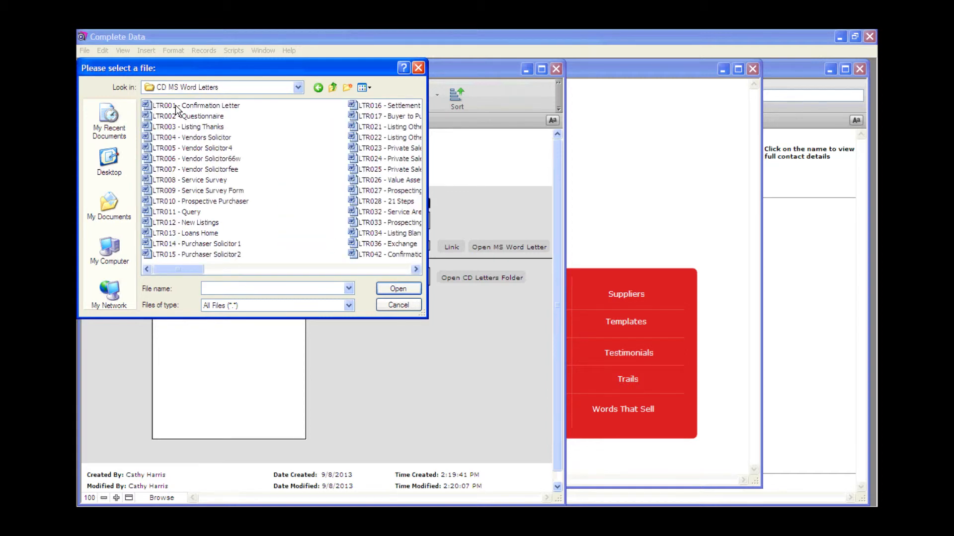
left_click(408, 271)
left_click(408, 271)
left_click(407, 272)
left_click(407, 272)
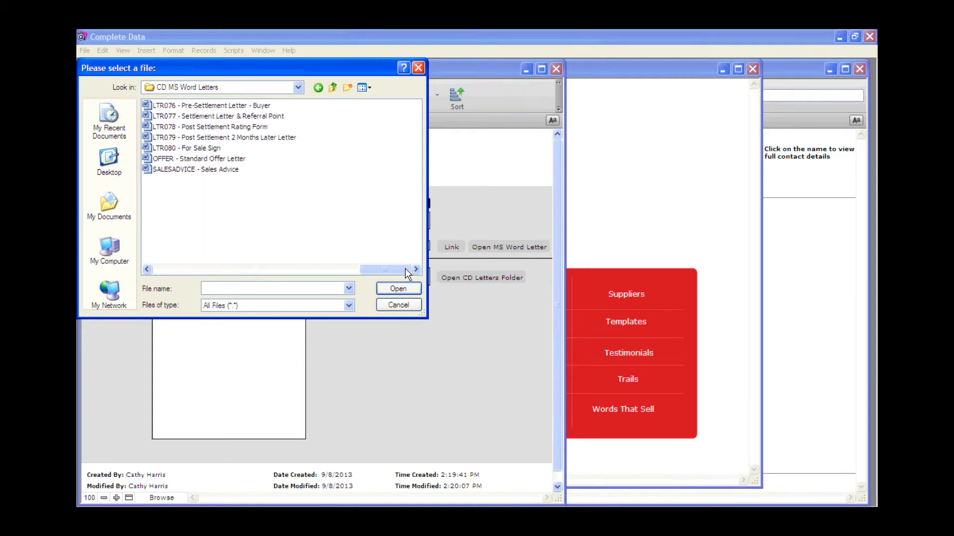
left_click(201, 151)
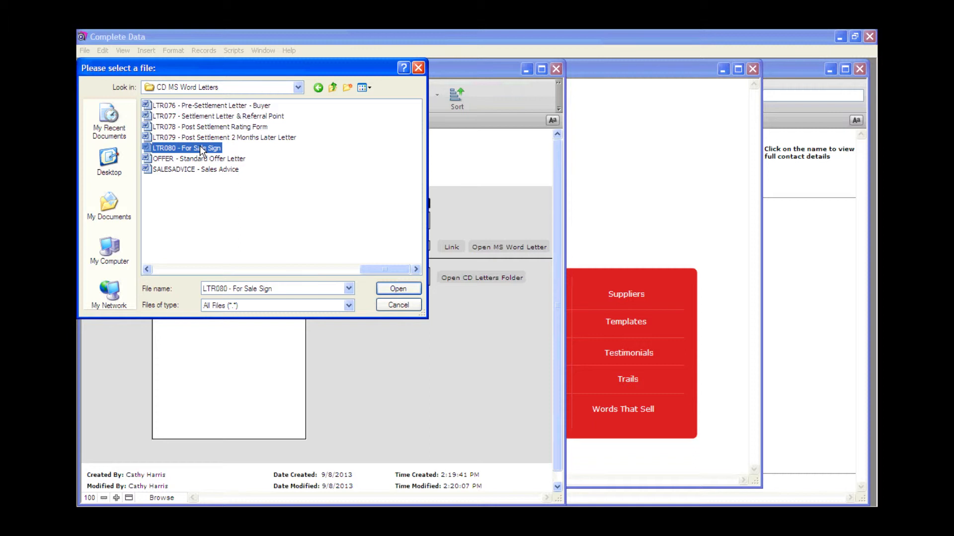
left_click(396, 289)
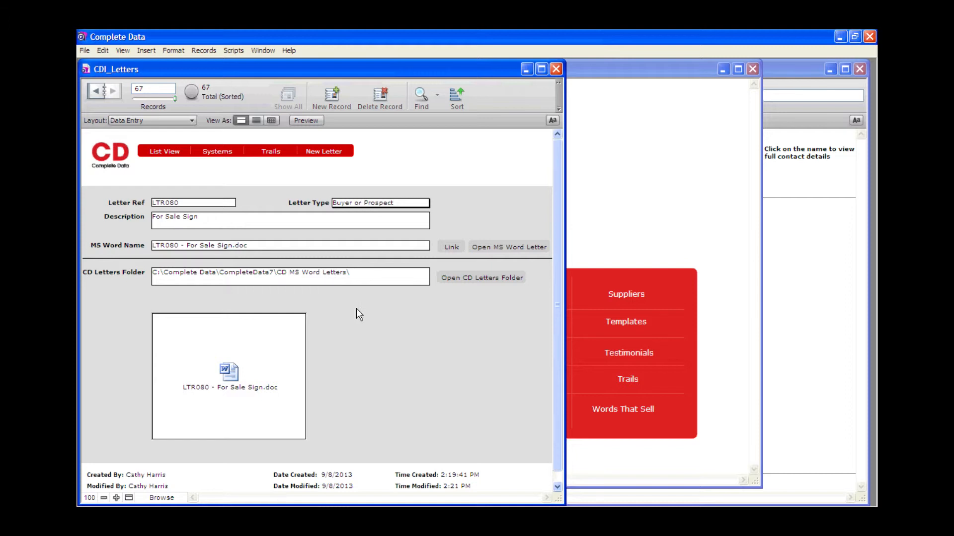
Step: Leave the letters list and open the trails of the sixth contact in the contacts list
left_click(120, 166)
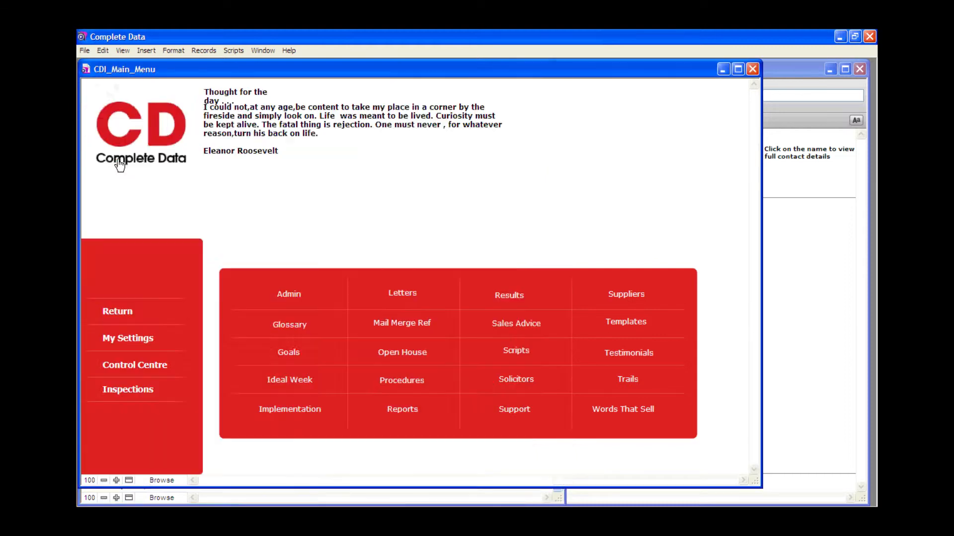
left_click(507, 255)
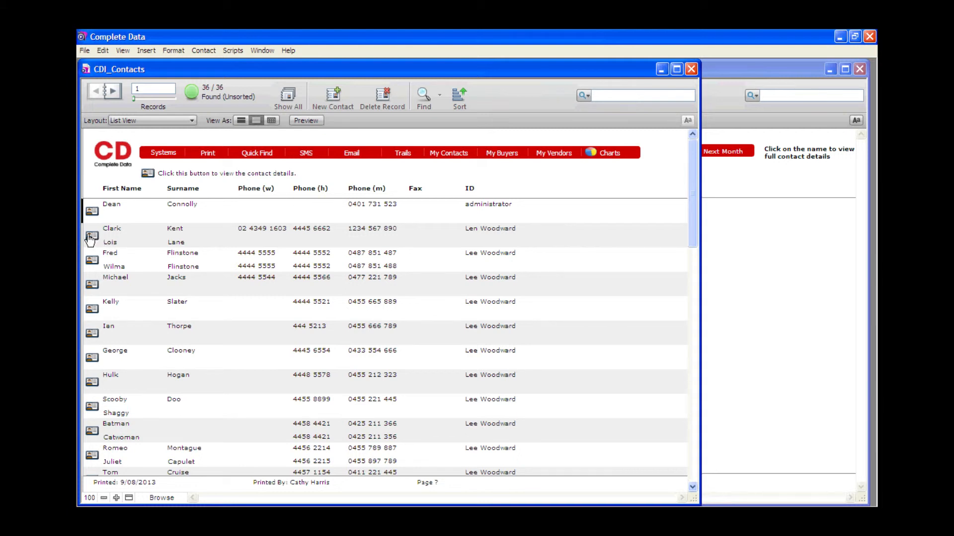
left_click(92, 334)
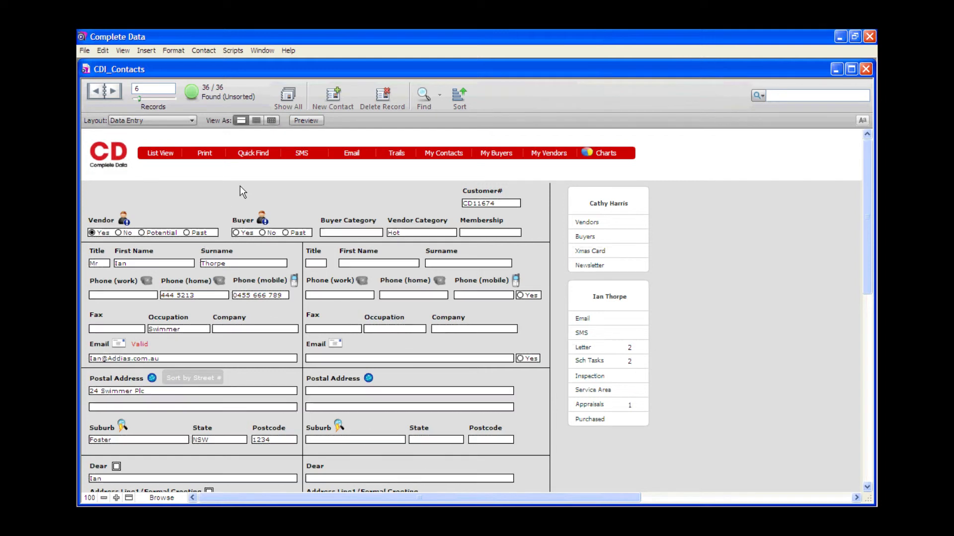
left_click(405, 158)
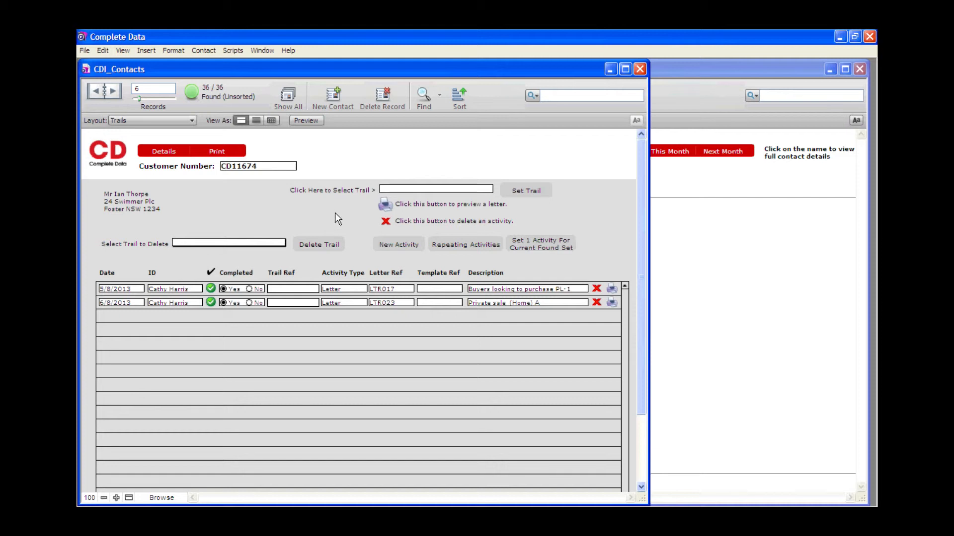
Step: Add a new activity dated 9/8/2013 for the first listed staff member, with activity type Letter and letter reference LTR080 For Sale Sign
left_click(392, 246)
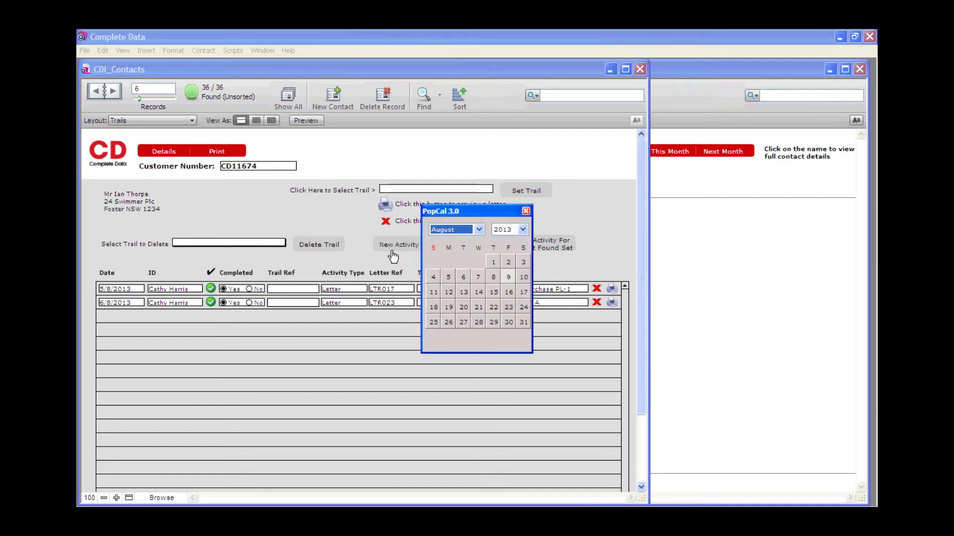
left_click(508, 277)
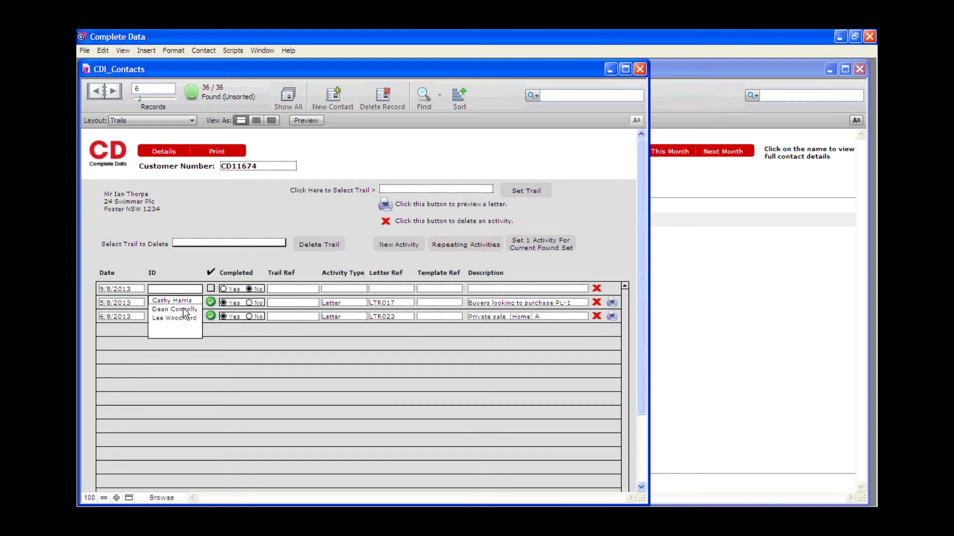
left_click(178, 301)
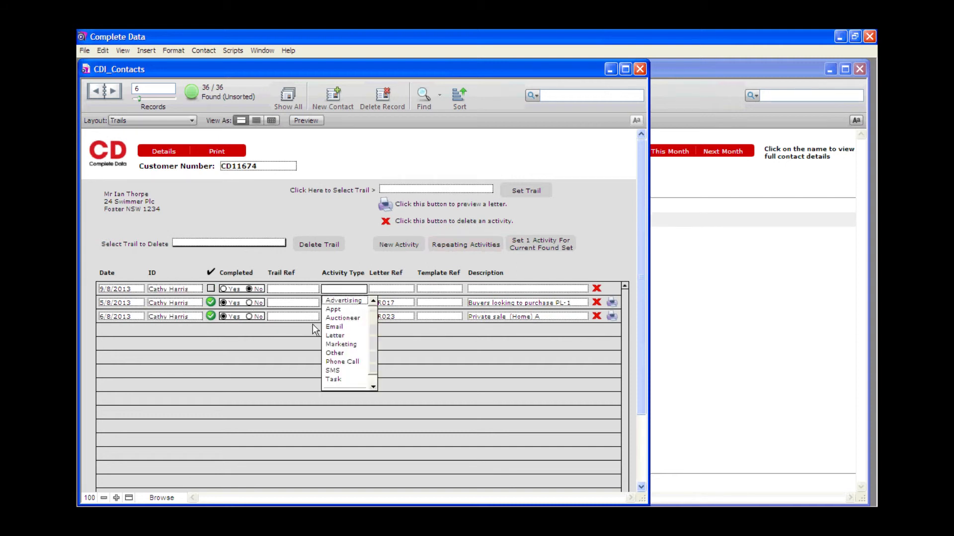
left_click(336, 335)
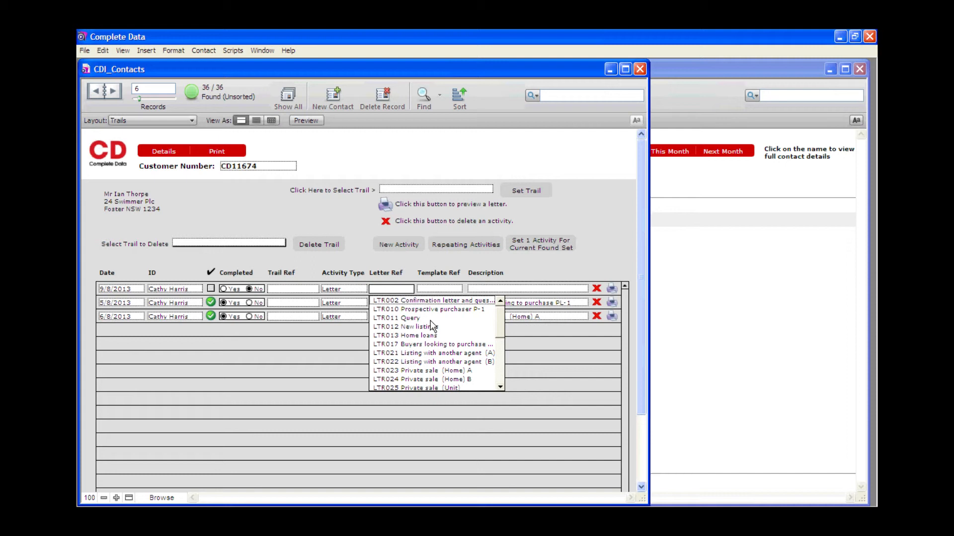
left_click_drag(503, 314, 502, 377)
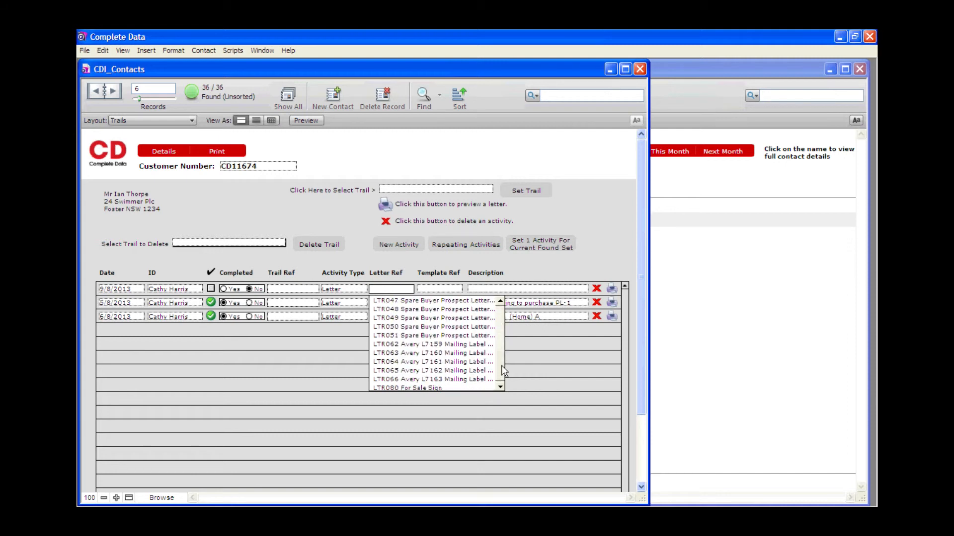
left_click(430, 388)
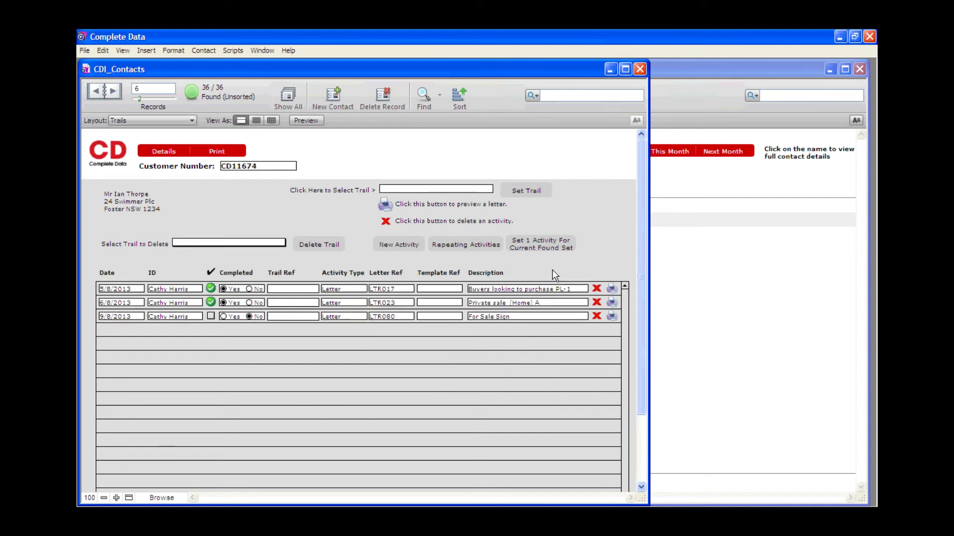
Step: Open the letter of the LTR080 activity and examine its merged results and print preview
left_click(611, 318)
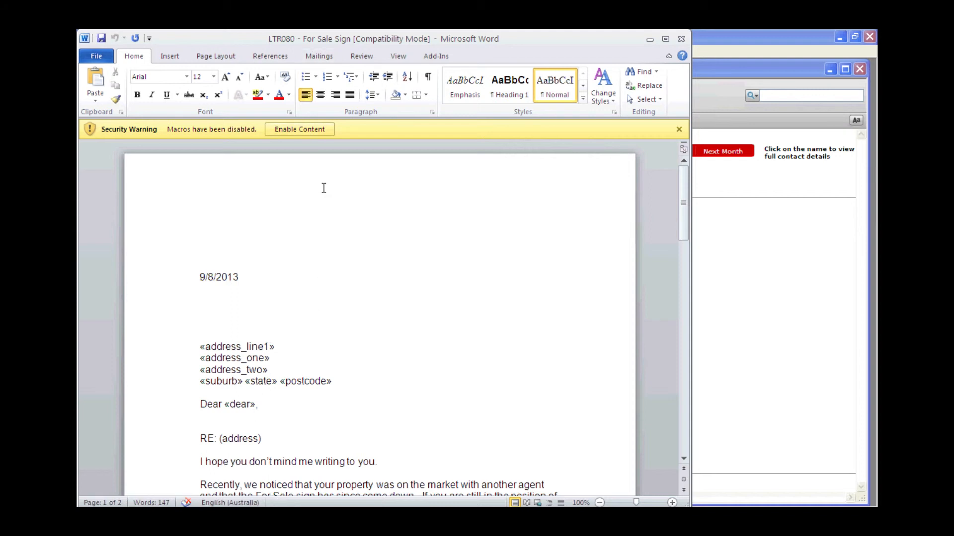
left_click(318, 55)
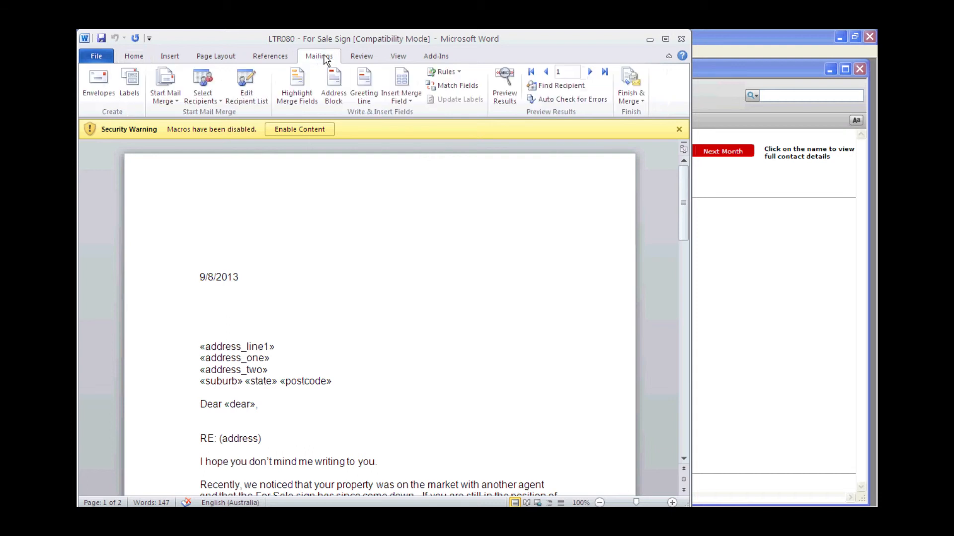
left_click(505, 94)
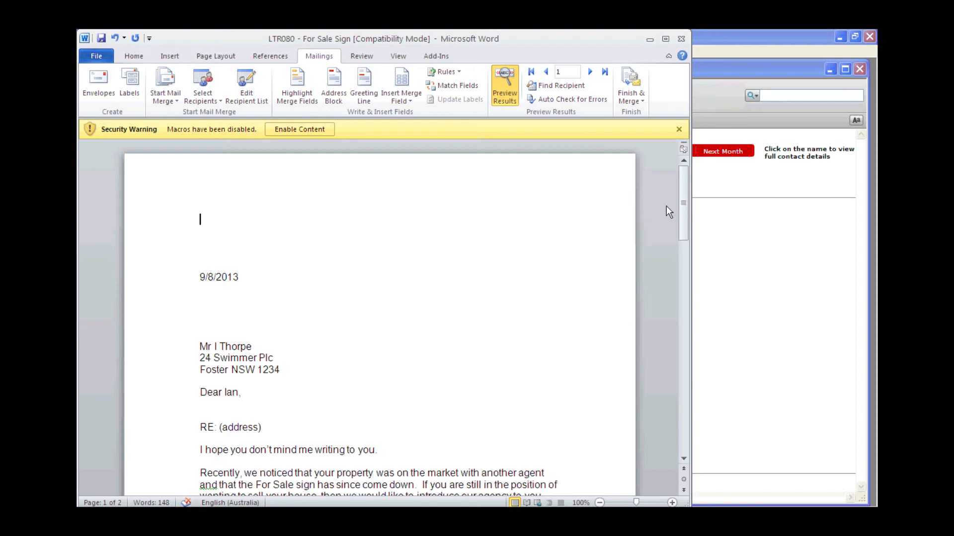
mouse_move(683, 201)
left_mouse_down()
mouse_move(682, 255)
mouse_move(669, 190)
left_mouse_up()
left_click(96, 54)
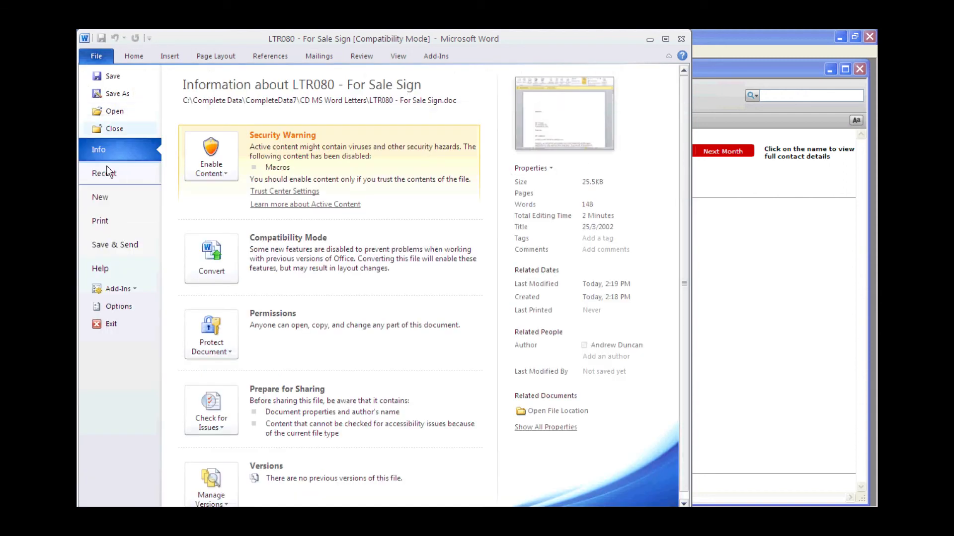
left_click(101, 221)
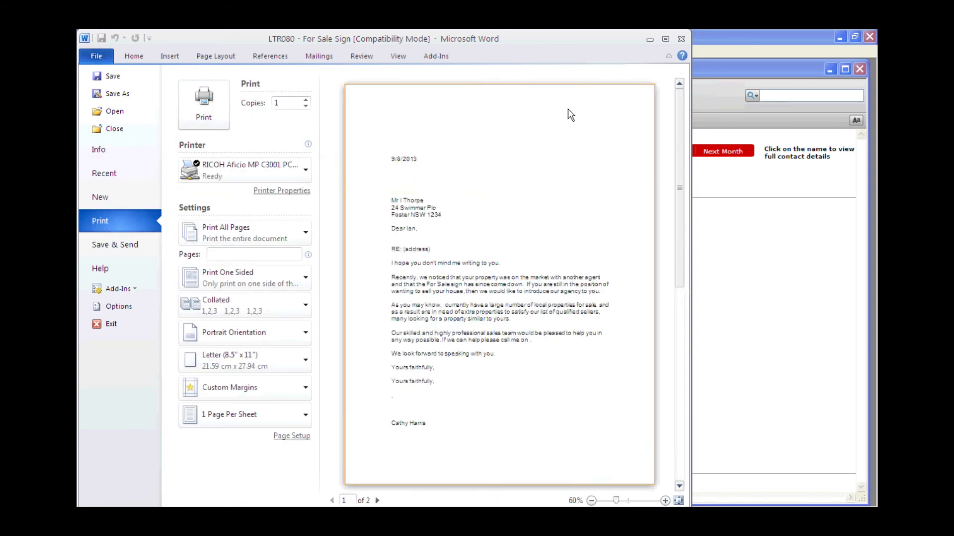
Step: Close the LTR080 - For Sale Sign letter without saving and minimise Document1
left_click(681, 39)
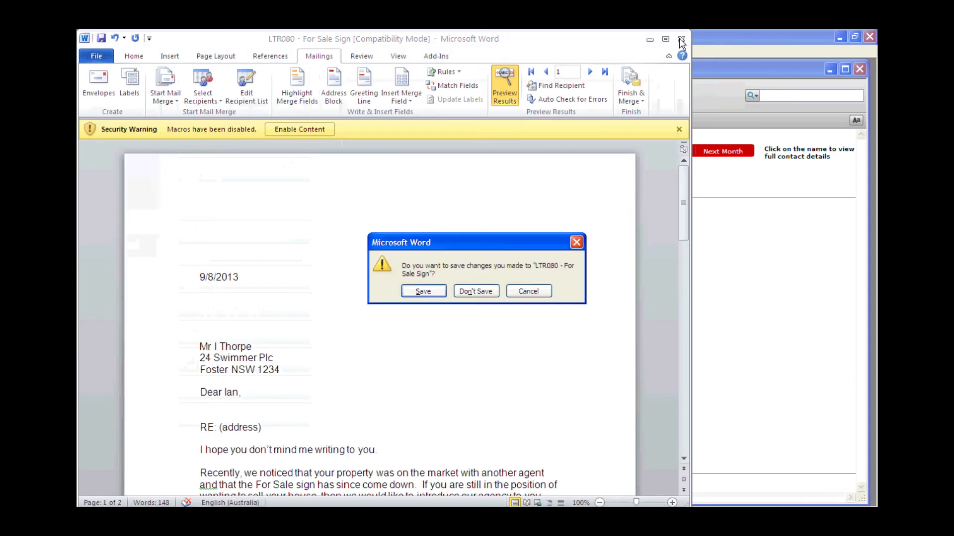
left_click(474, 292)
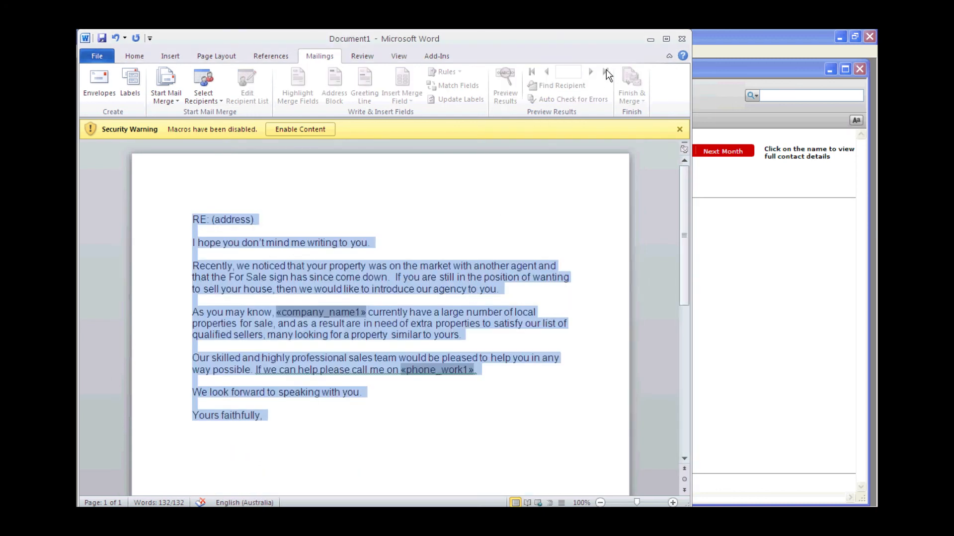
left_click(649, 39)
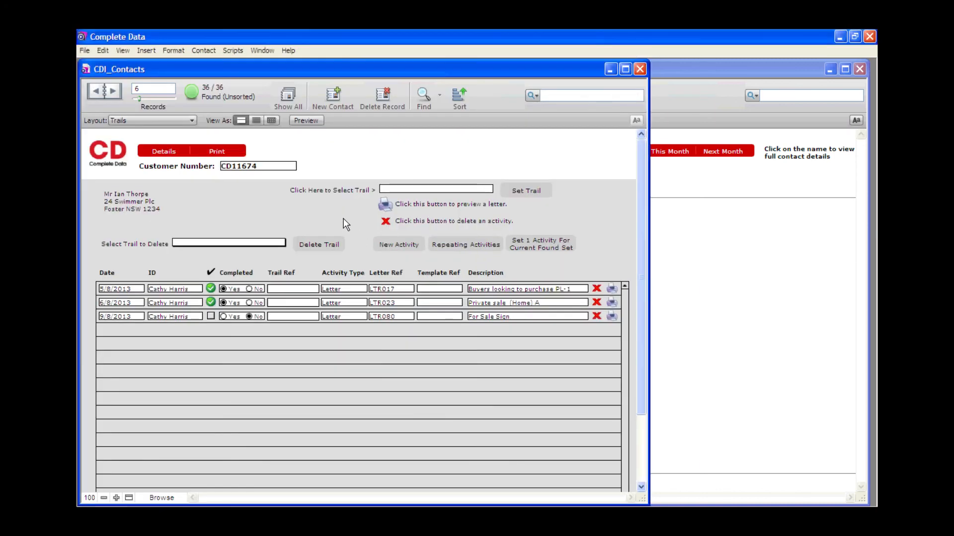
Step: Mark the LTR080 For Sale Sign activity as completed and return to the main menu
left_click(211, 317)
left_click(104, 160)
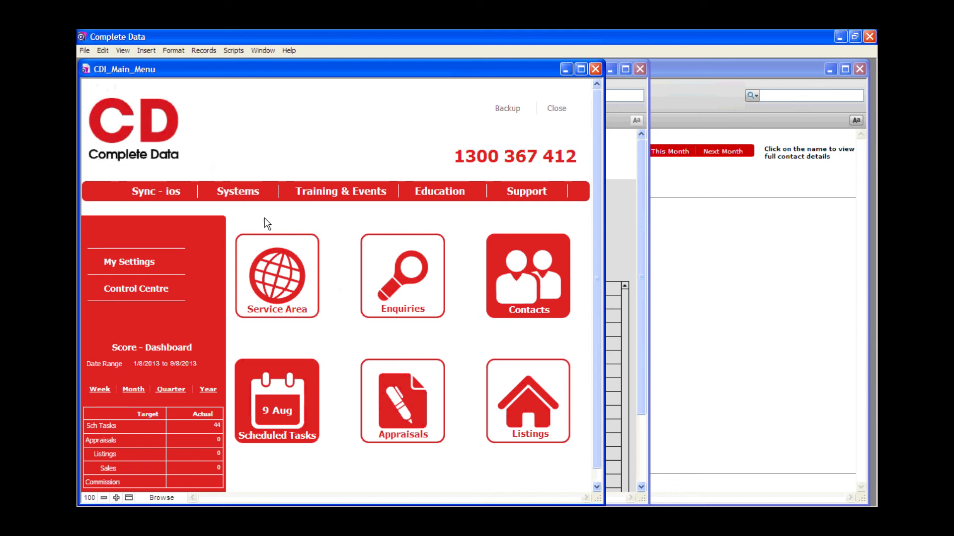